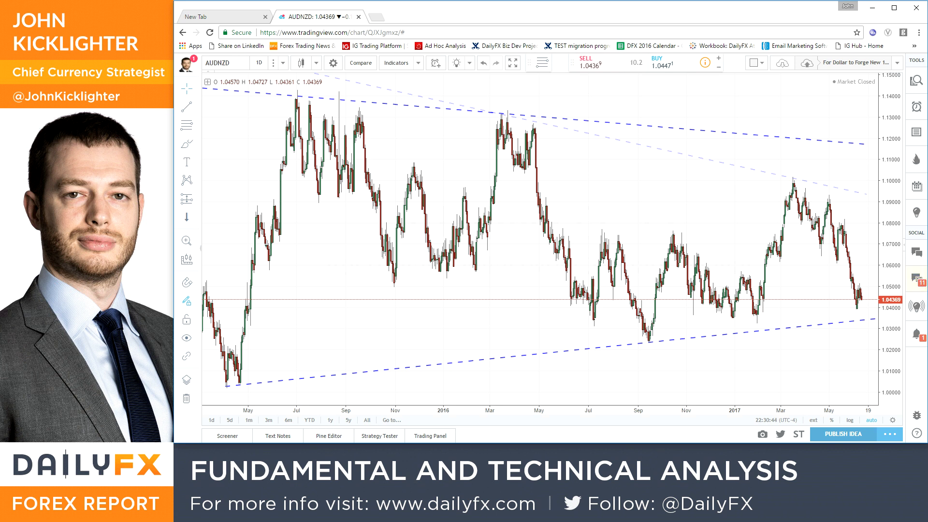
Step: Switch the chart to EURGBP and zoom in on its daily time axis
type("EURGBP")
key("Return")
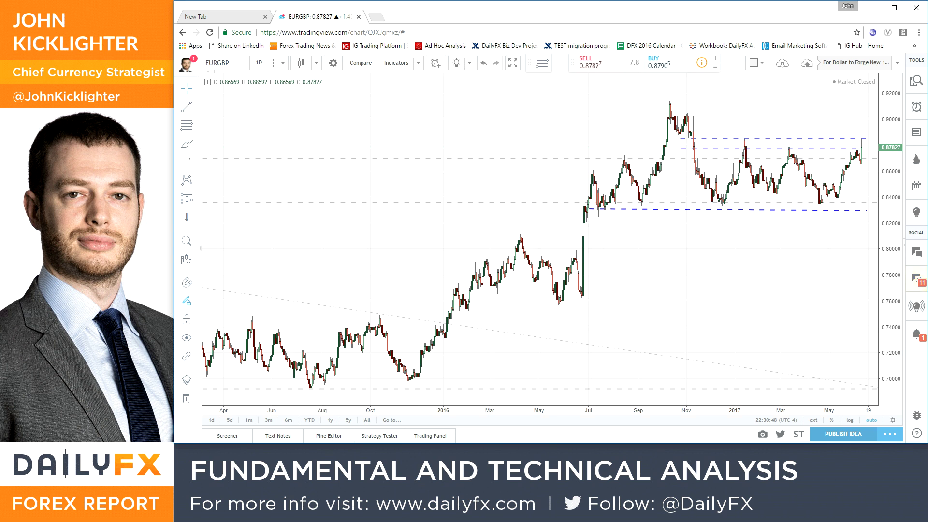
scroll(595, 327, "up", 3)
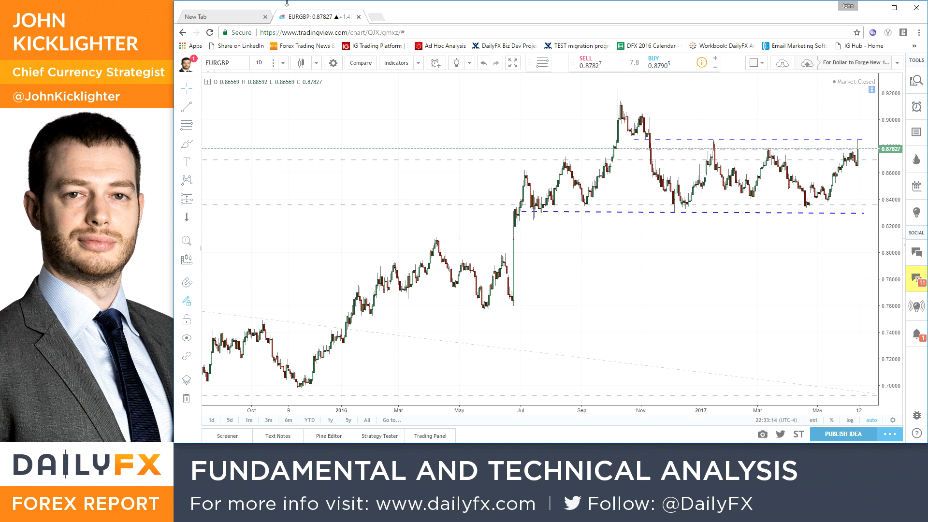
Step: Load XAUUSD on the 1w weekly interval, then bring the Excel event calendar forward
type("XAUUSD")
key("Return")
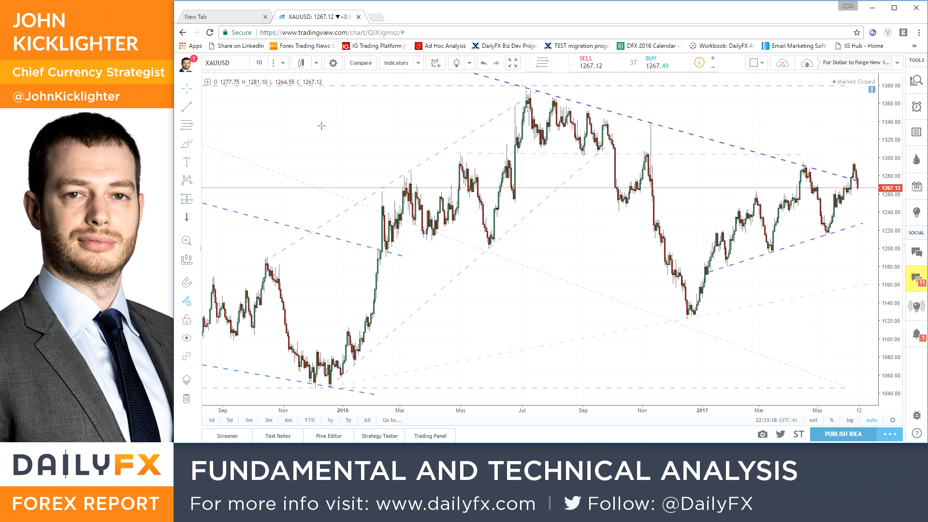
type("1w")
key("Return")
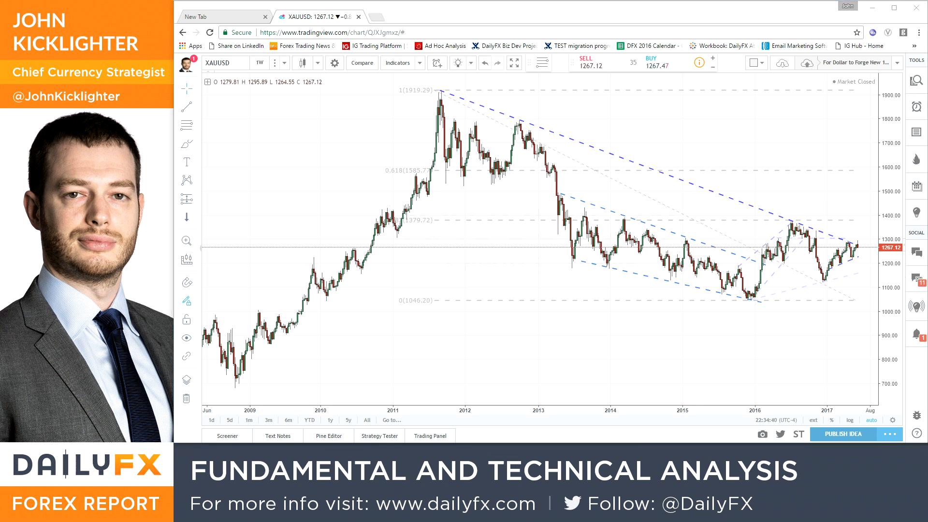
left_click(730, 509)
Step: Scroll up the CAL|13 sheet and select the 8:30 UK Construction Output (APR) entry
scroll(708, 290, "up", 4)
left_click_drag(332, 264, 396, 265)
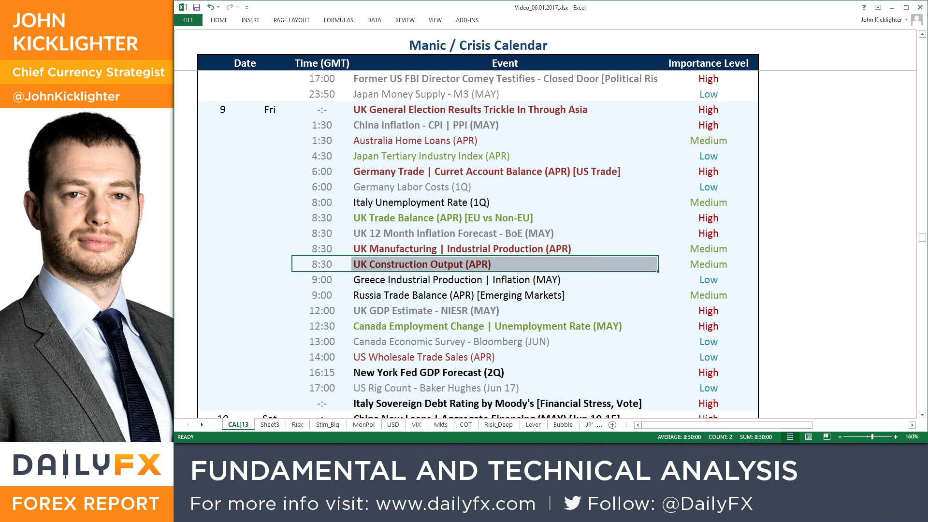
key("alt+Tab")
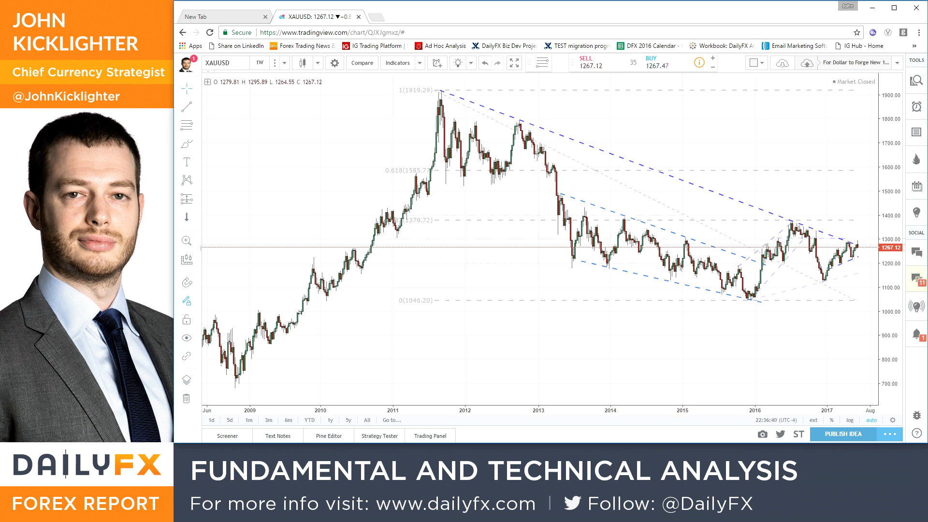
type("1D")
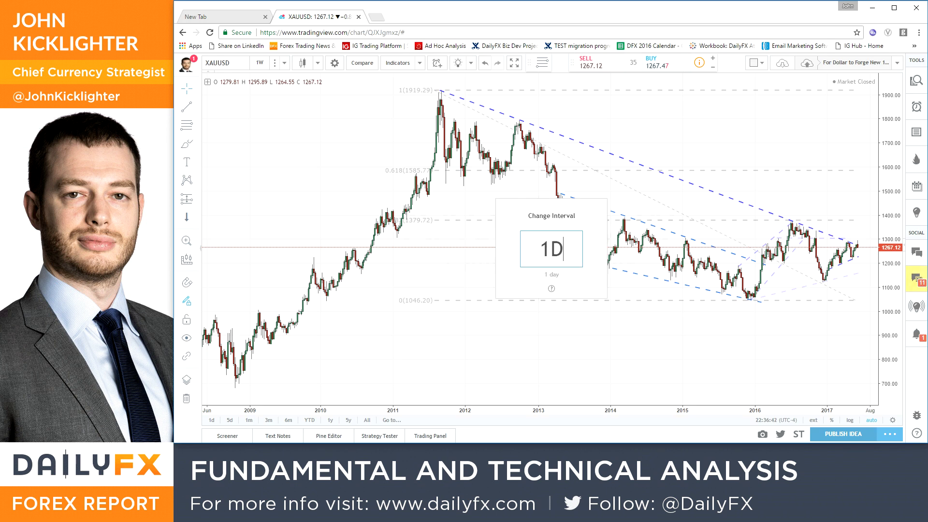
key("Return")
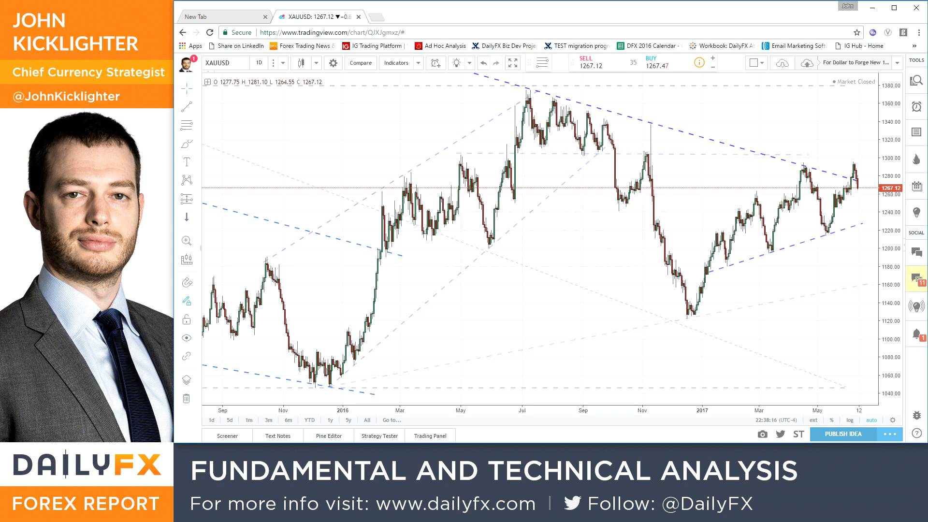
Step: Load GBPUSD in place of gold and zoom into Sep 2016–Jun 2017
type("GBPUSD")
key("Return")
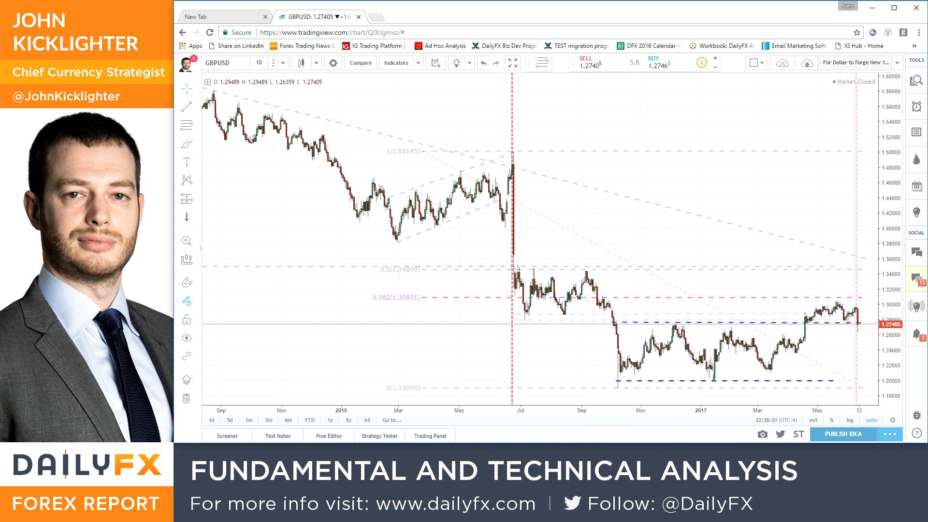
scroll(598, 273, "up", 5)
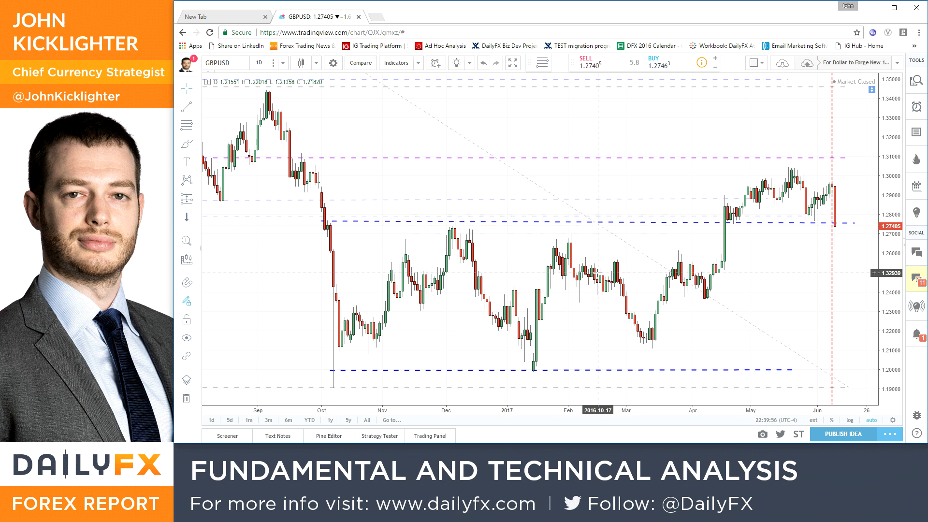
Step: Load USDJPY, zoom out to 2015, then zoom back in to Jun 2016–Jun 2017
type("usdjpy")
key("Return")
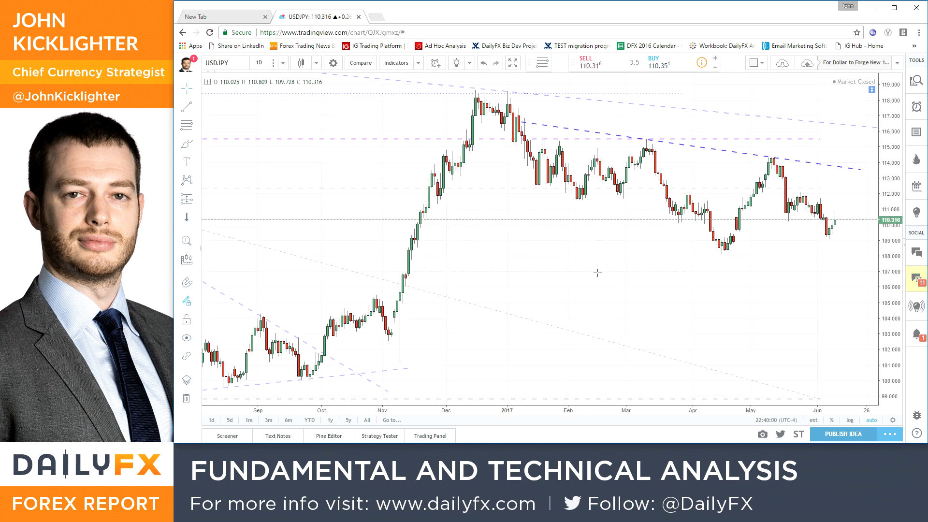
scroll(592, 275, "down", 6)
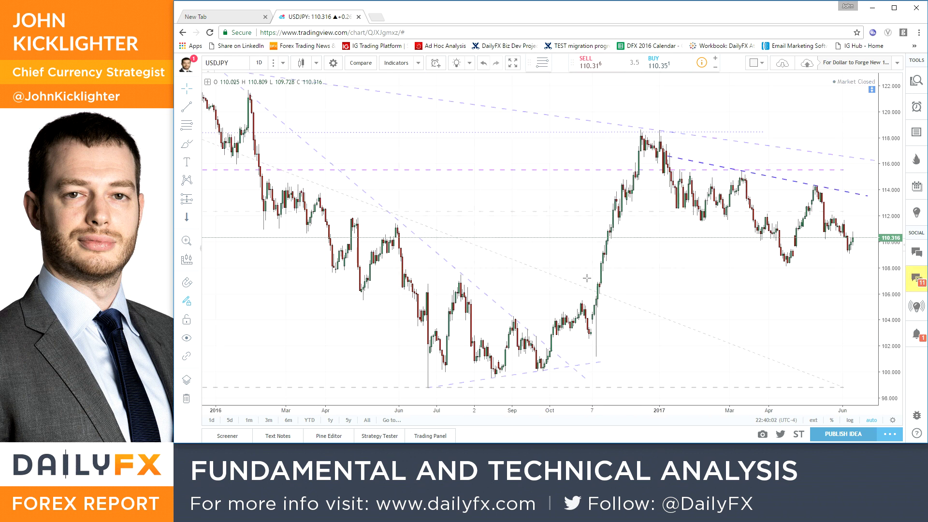
scroll(587, 279, "down", 4)
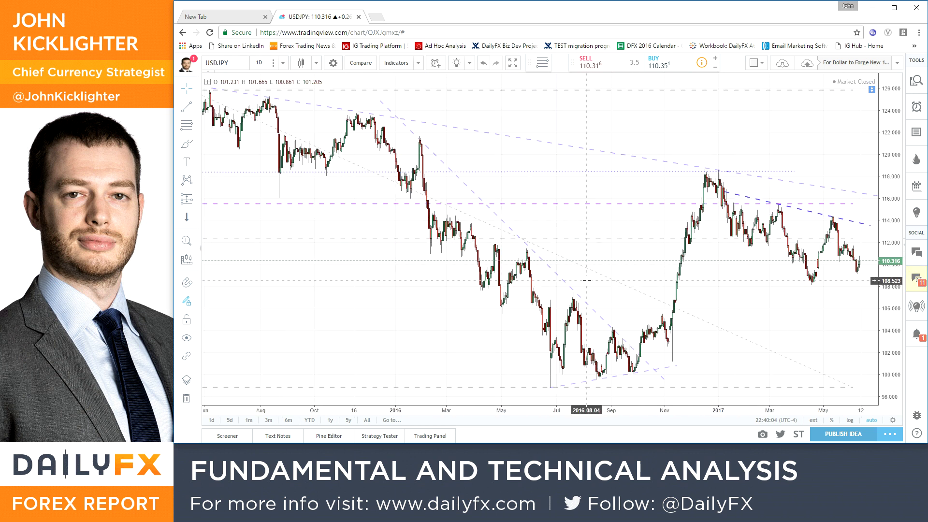
scroll(586, 280, "up", 6)
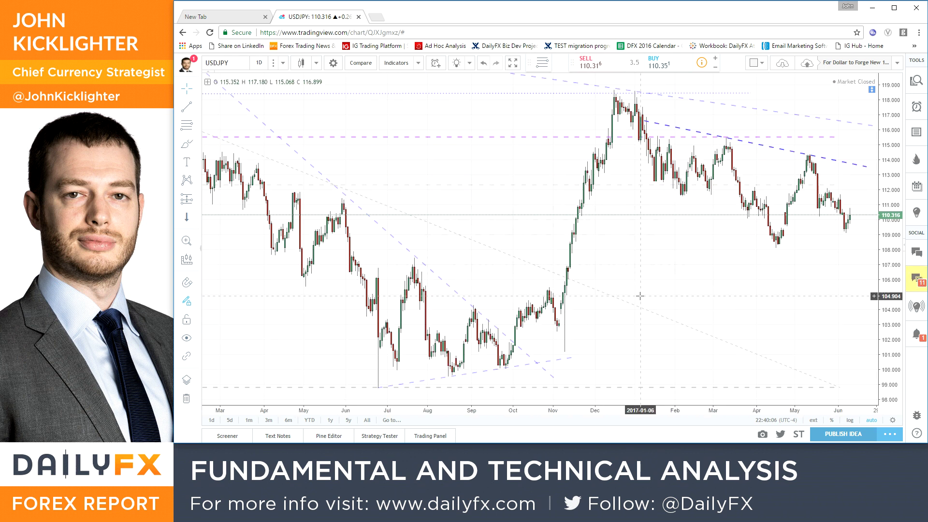
scroll(640, 296, "up", 3)
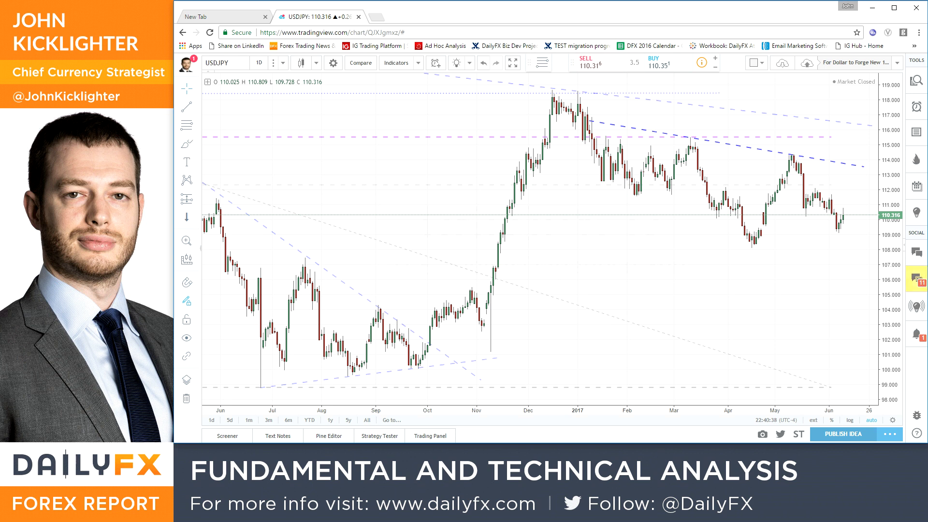
Step: Go to Excel's Stim_Big sheet and bring the Perception of Monetary Policy Standing chart into view
key("alt+Tab")
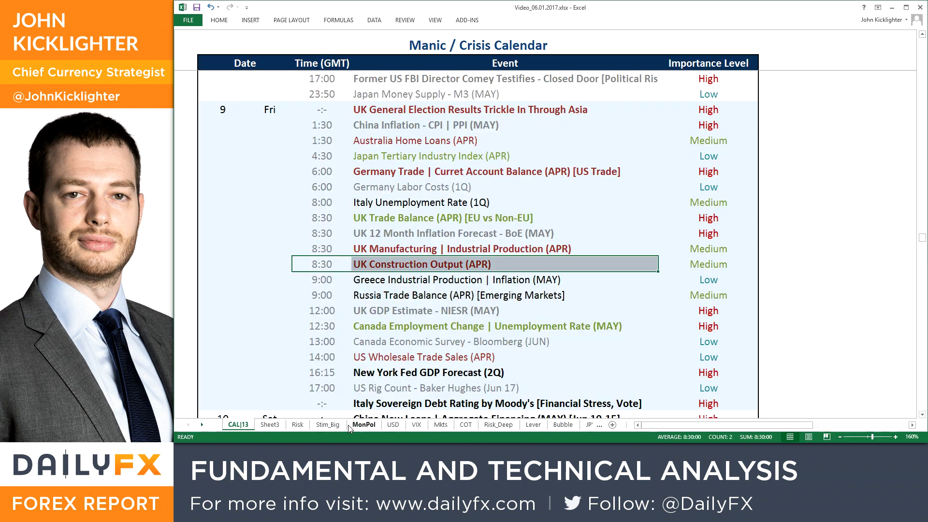
left_click(335, 425)
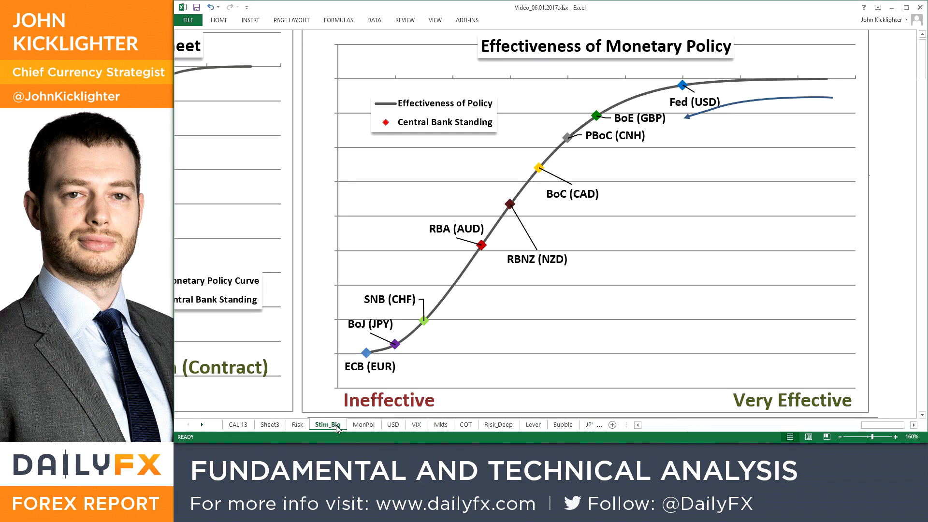
left_click(857, 427)
left_click_drag(856, 426, 837, 433)
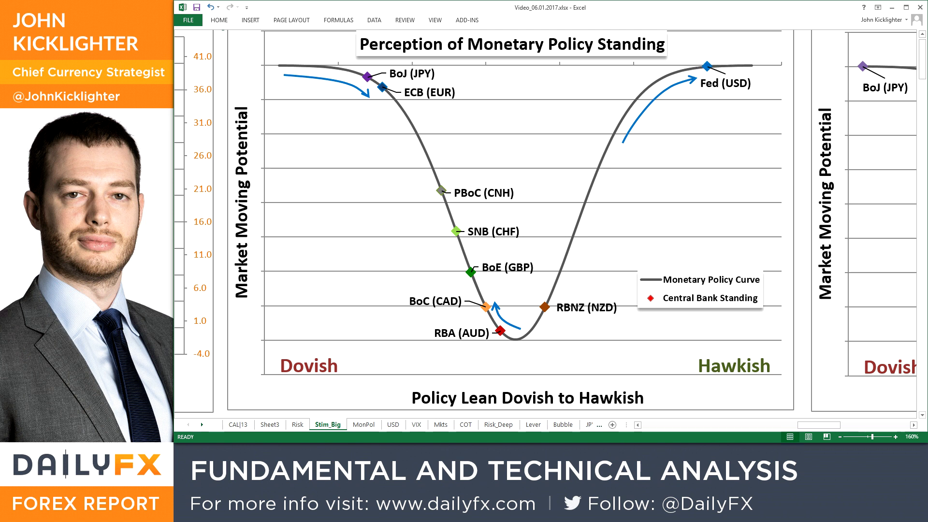
Step: Return from Excel to the TradingView USDJPY chart in Chrome
key("alt+Tab")
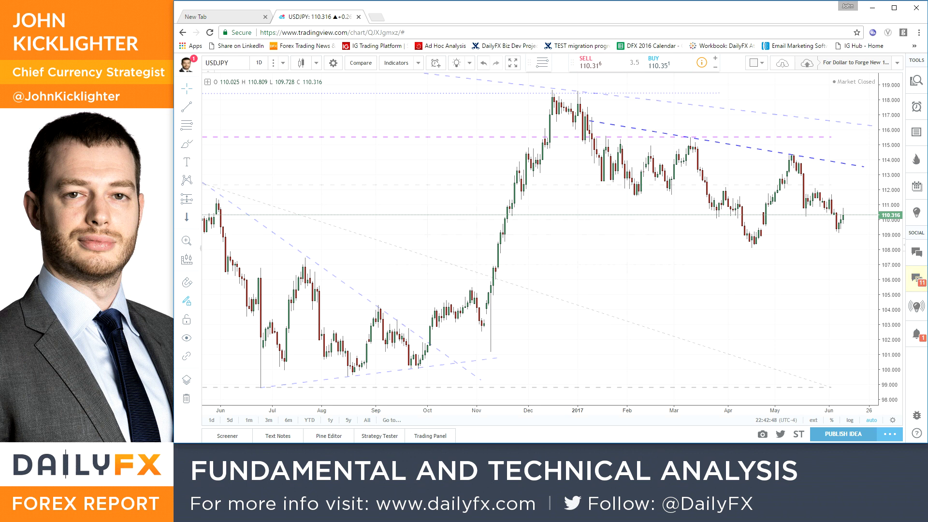
Step: Change the TradingView chart symbol from USDJPY to DXY
type("DXY")
key("Return")
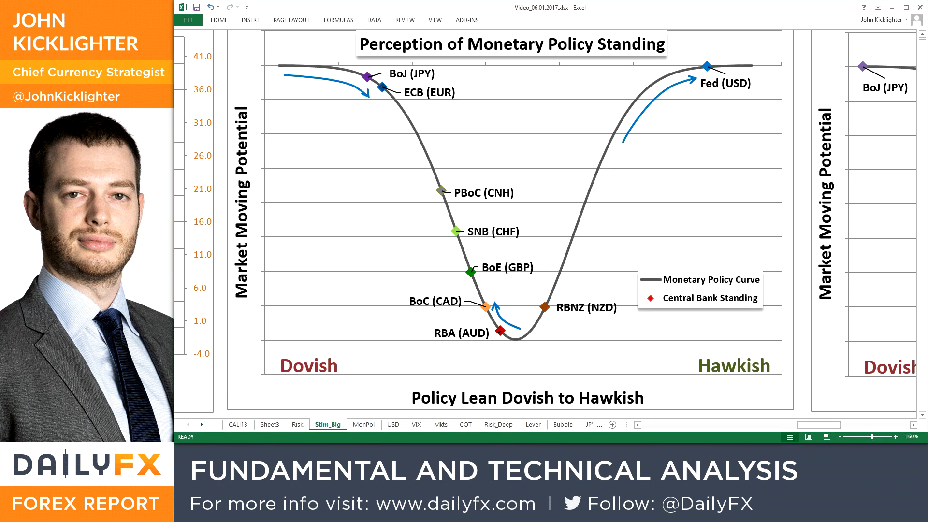
Step: On the USD sheet, highlight the FOMC Rate Hike row and its Neutral USD impact
left_click(404, 425)
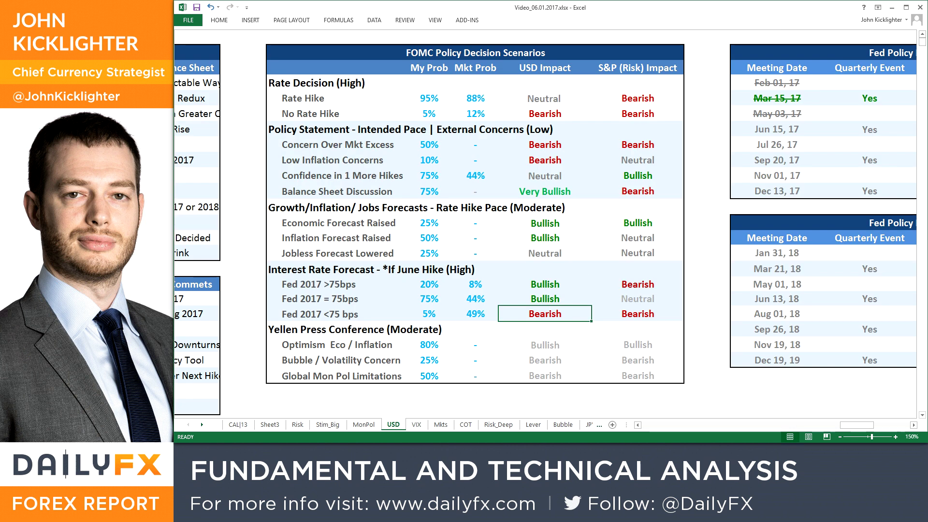
left_click_drag(324, 97, 667, 81)
left_click_drag(294, 98, 648, 99)
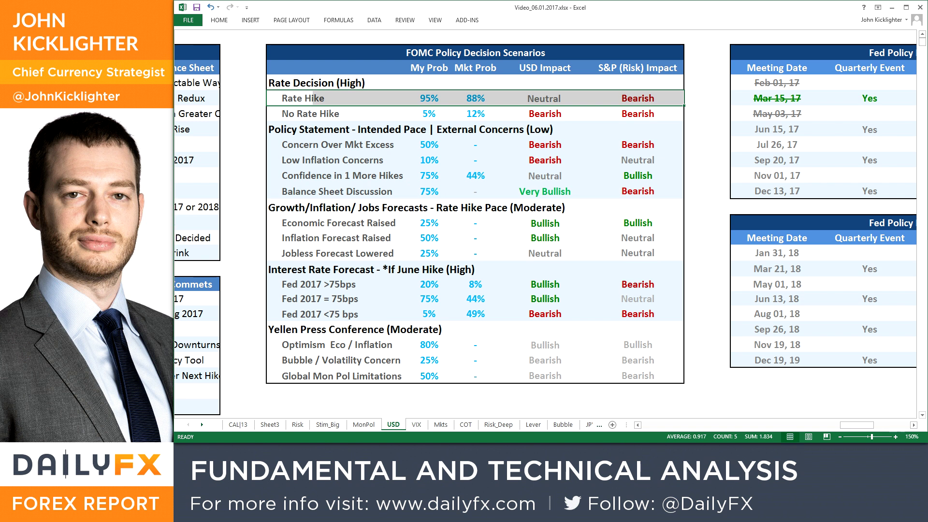
left_click(541, 100)
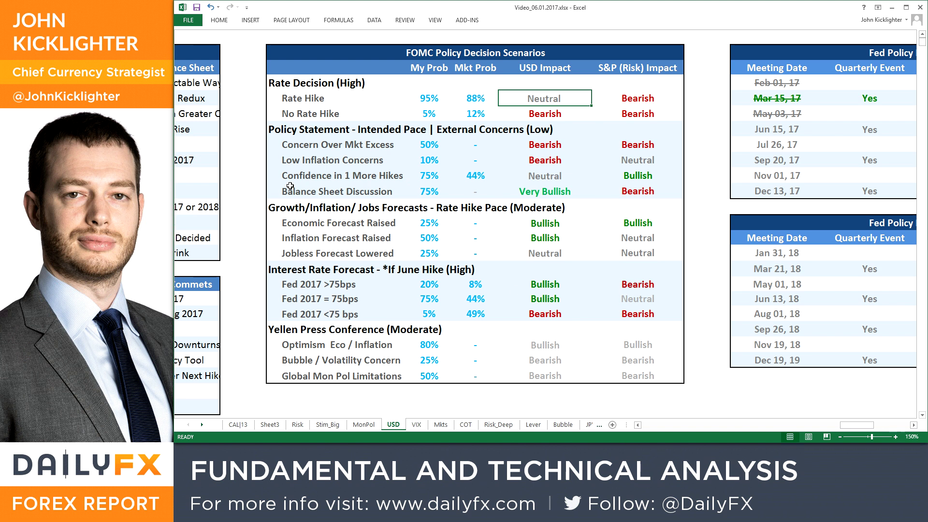
Step: Highlight the Policy Statement and Interest Rate Forecast rows, then point out the 44% probability
left_click_drag(288, 129, 680, 378)
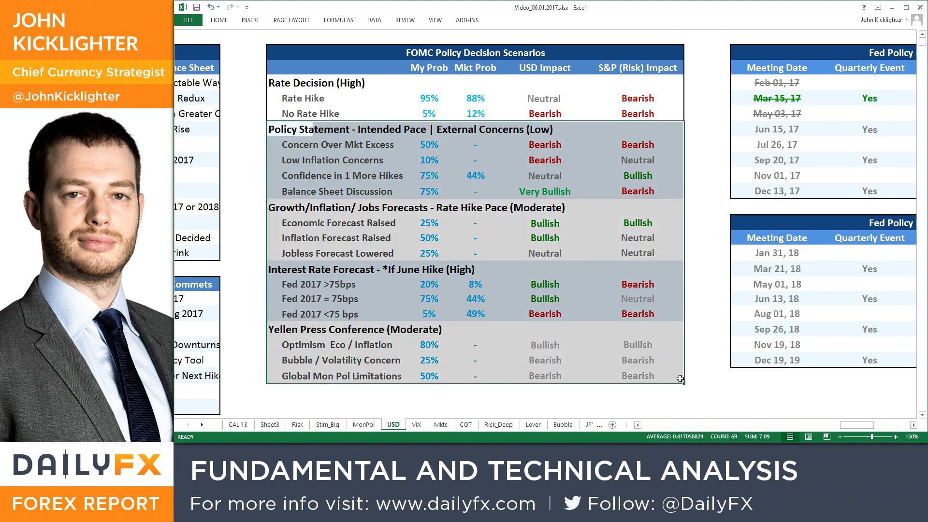
left_click_drag(296, 267, 633, 311)
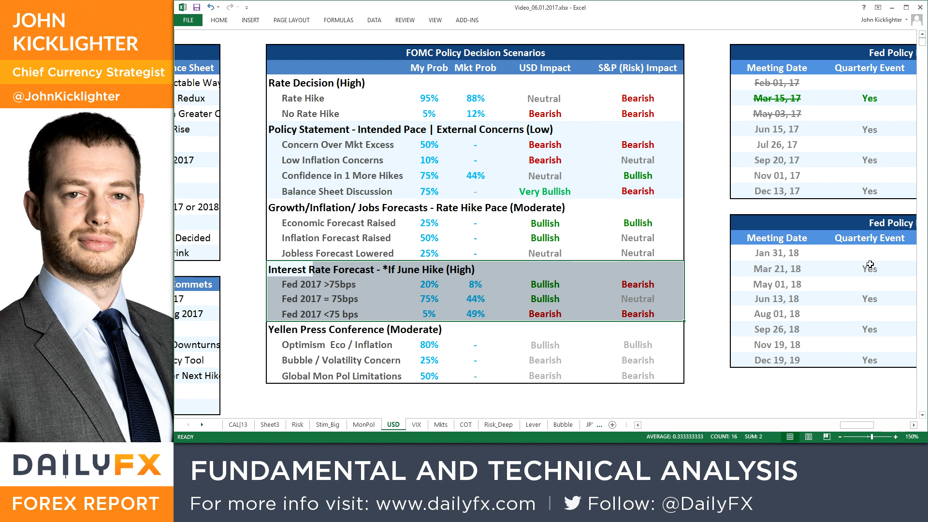
left_click(455, 289)
left_click(486, 304)
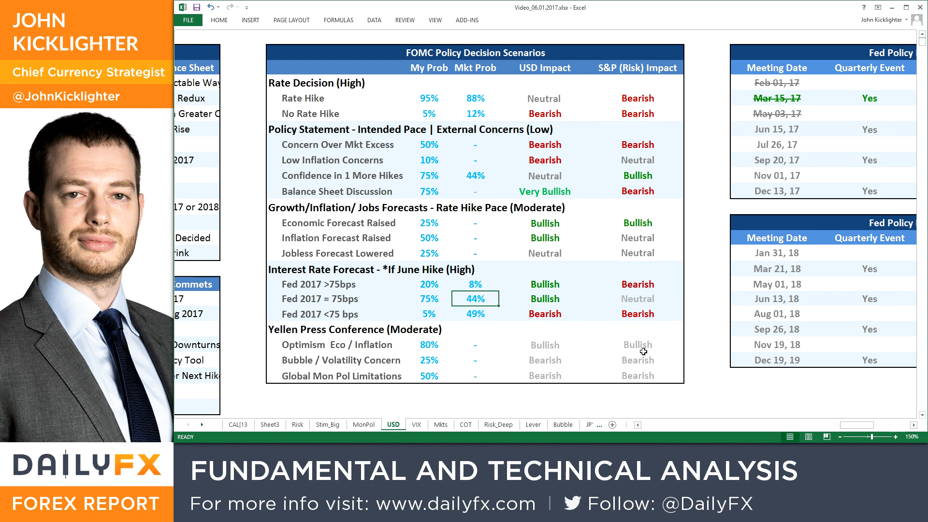
key("alt+Tab")
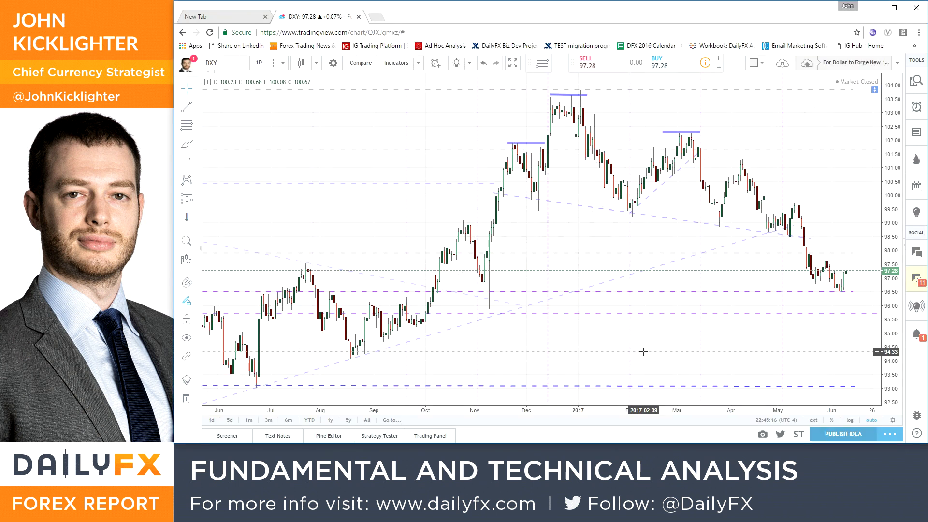
Step: Change the chart symbol from DXY to AUDCAD
type("AUDCAD")
key("Return")
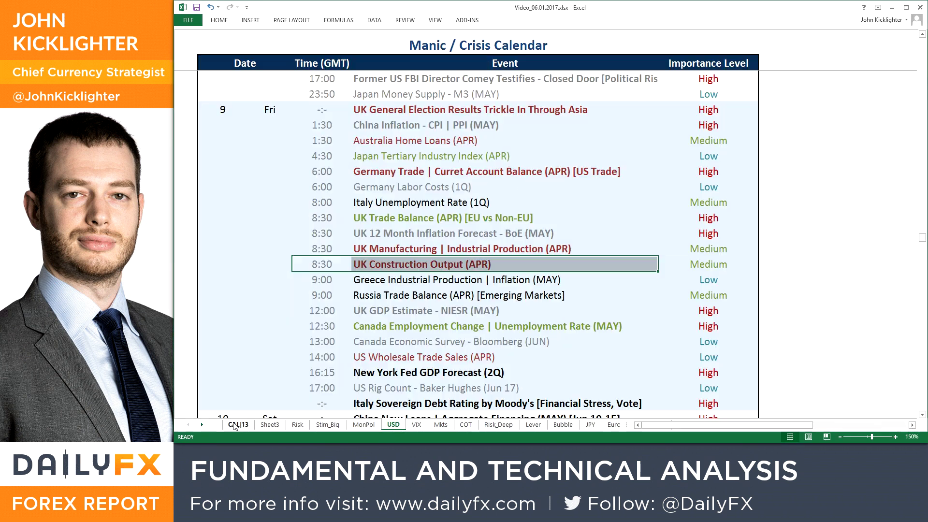
Step: Show the CAL|13 calendar's Canada Employment Change event, then return to the AUDCAD chart
left_click(234, 425)
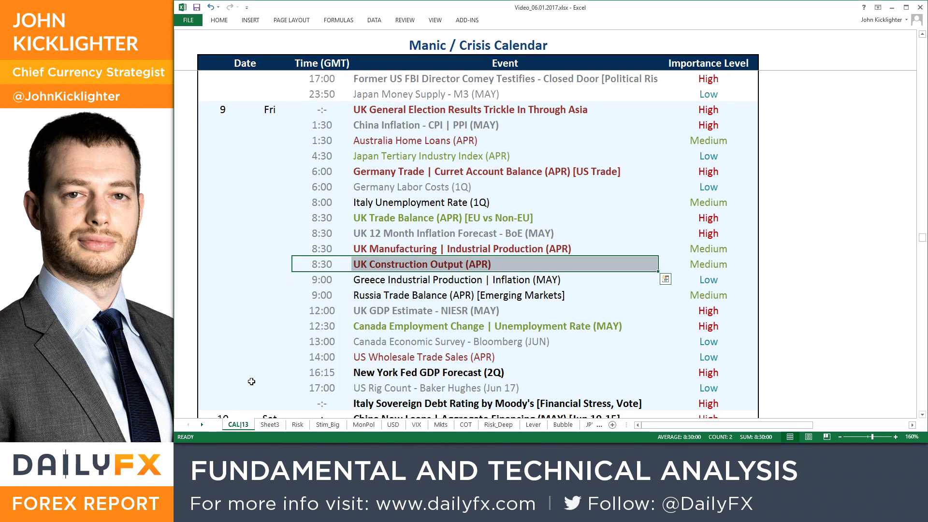
left_click(589, 327)
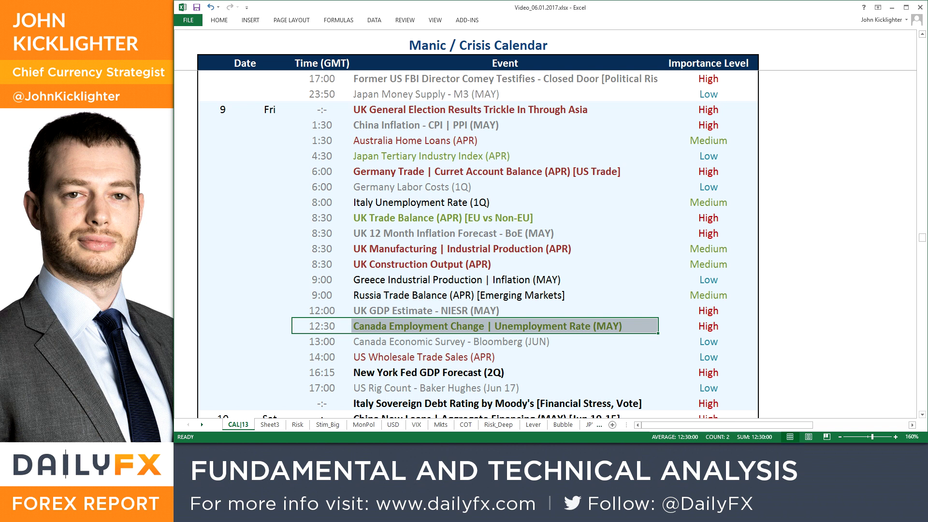
key("alt+Tab")
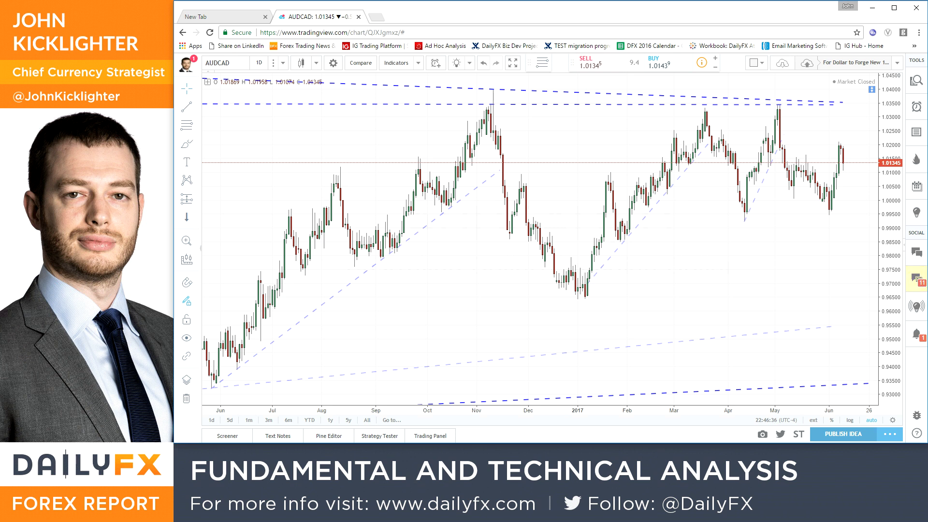
Step: Switch the chart symbol from AUDCAD to GBPJPY daily
type("GBPJPY")
key("Return")
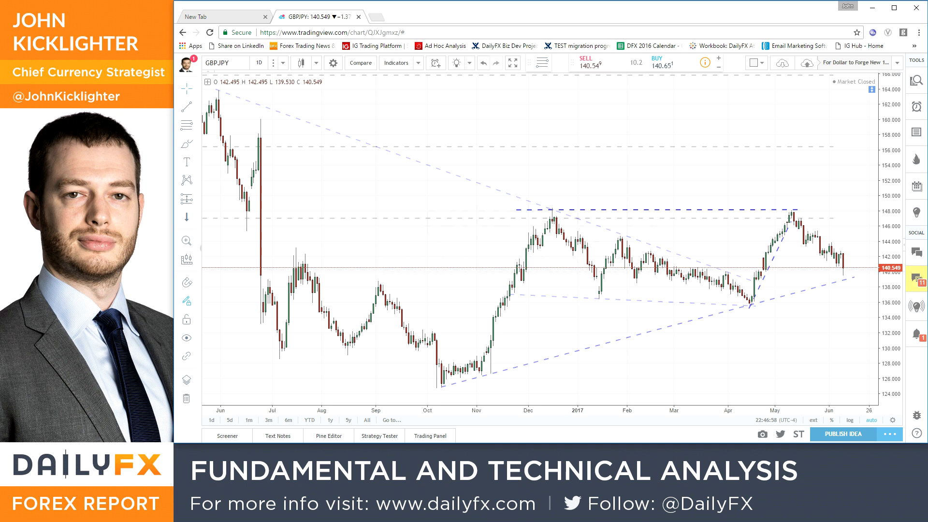
Step: Switch the chart symbol from GBPJPY to SPX daily
type("SPX")
key("Return")
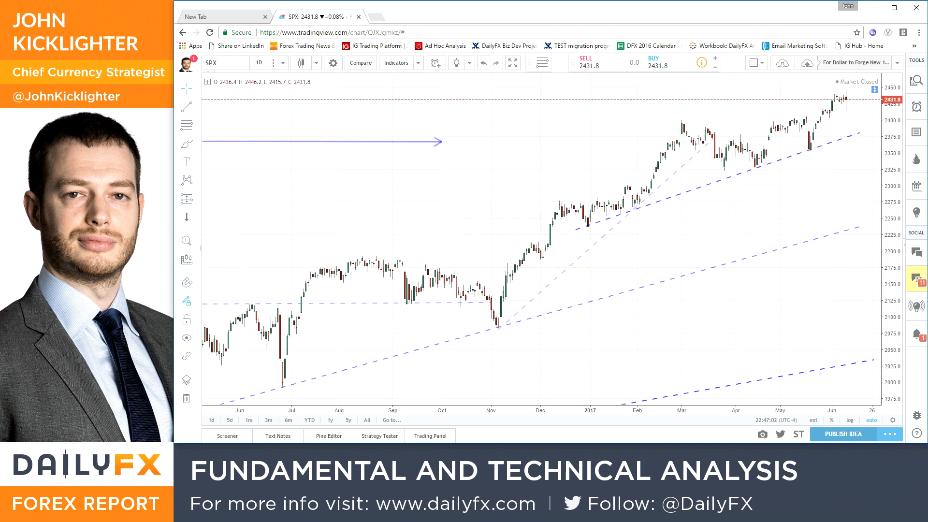